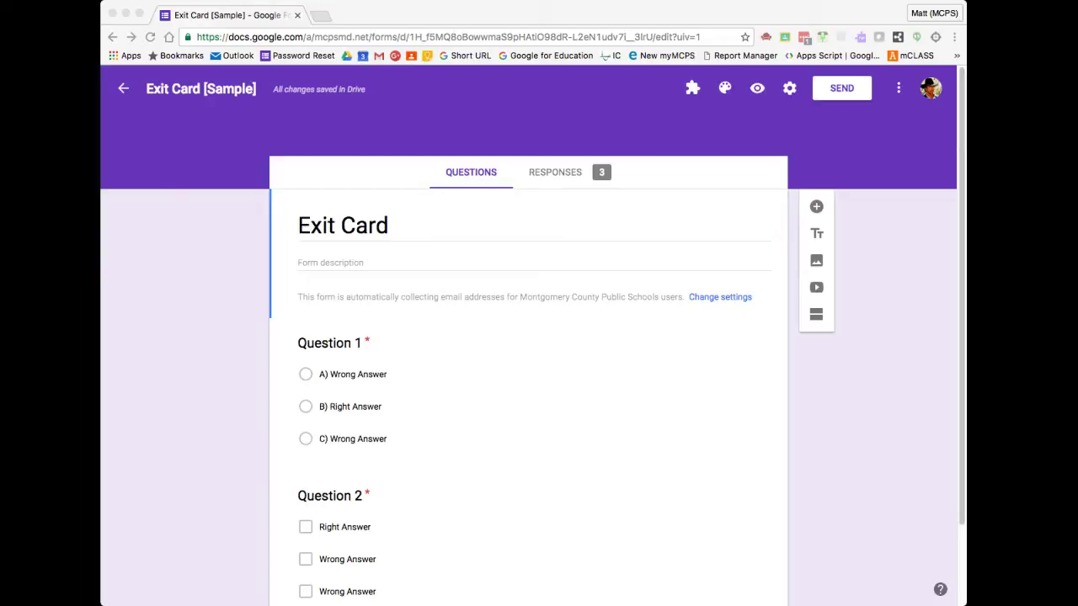
# Step: Make the form a quiz and set grades to be released later, after manual review
pyautogui.click(789, 88)
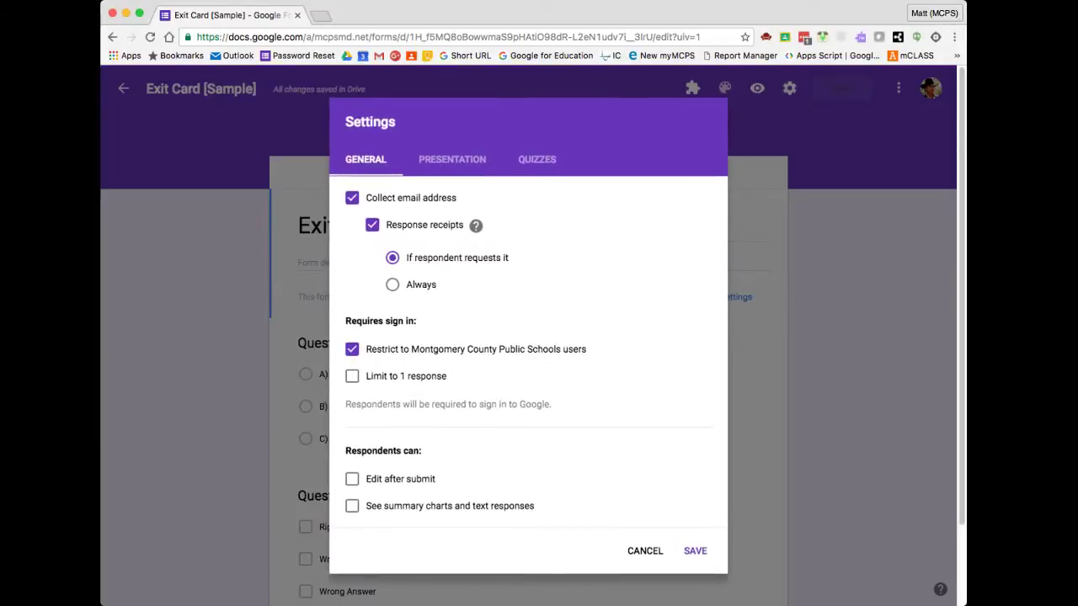
pyautogui.click(536, 159)
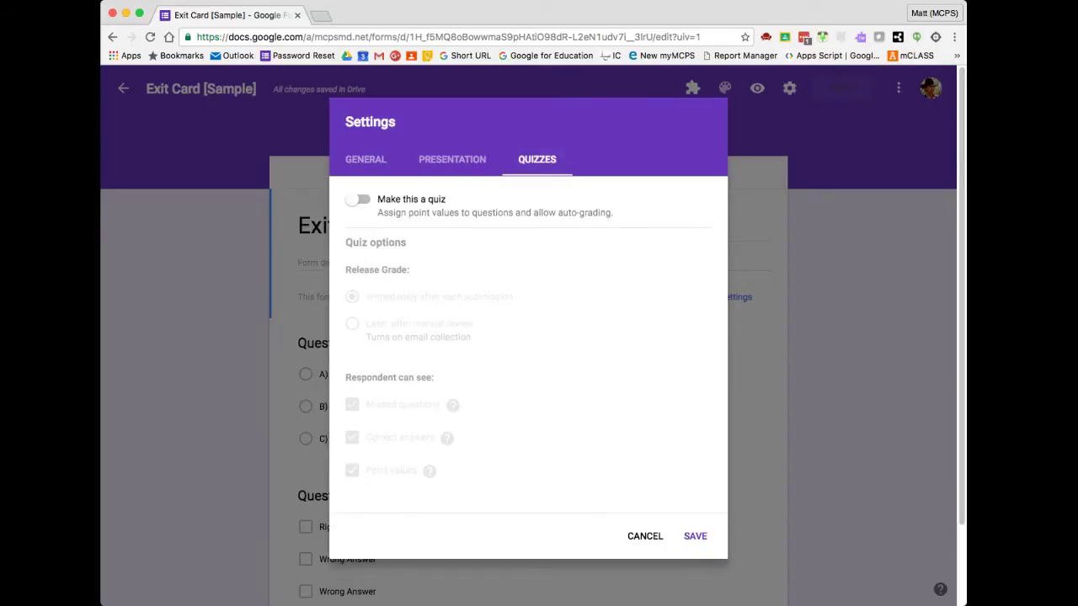
pyautogui.click(358, 199)
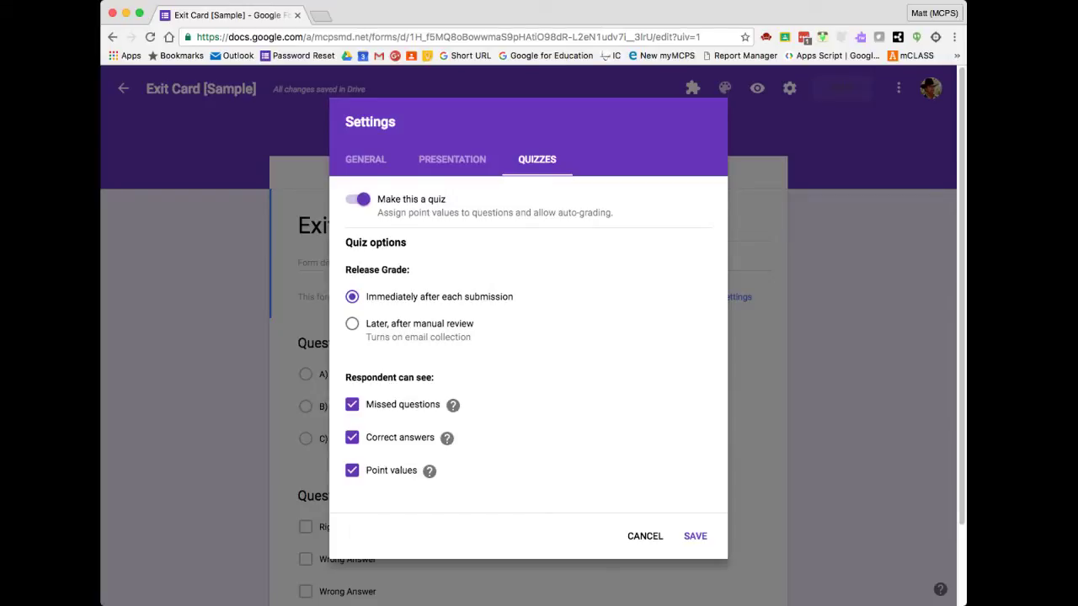
pyautogui.click(352, 323)
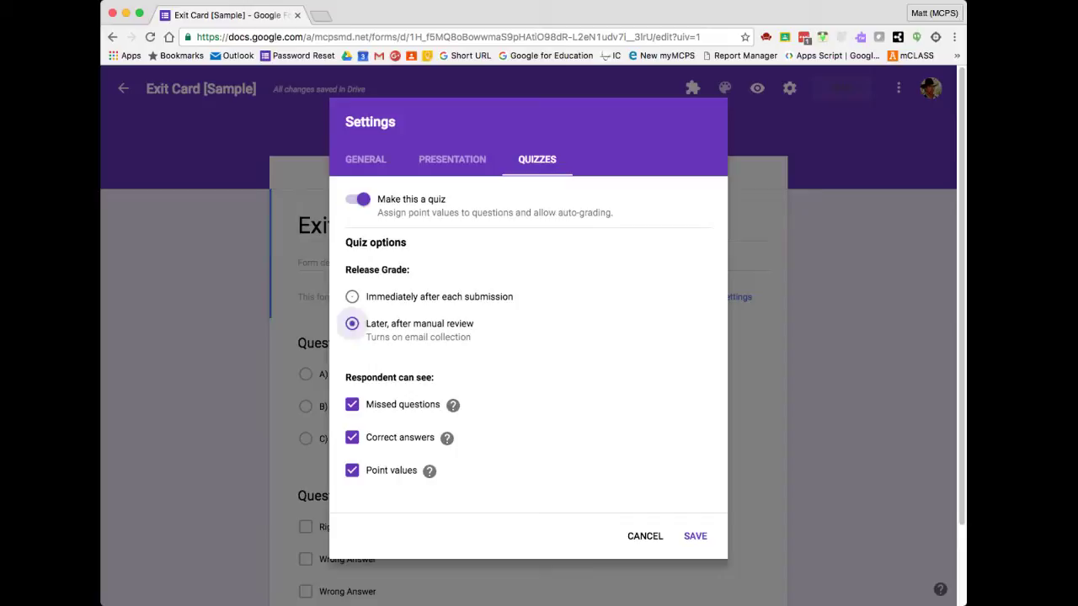
# Step: Hide missed questions, correct answers and point values from respondents, and save the quiz settings
pyautogui.click(352, 405)
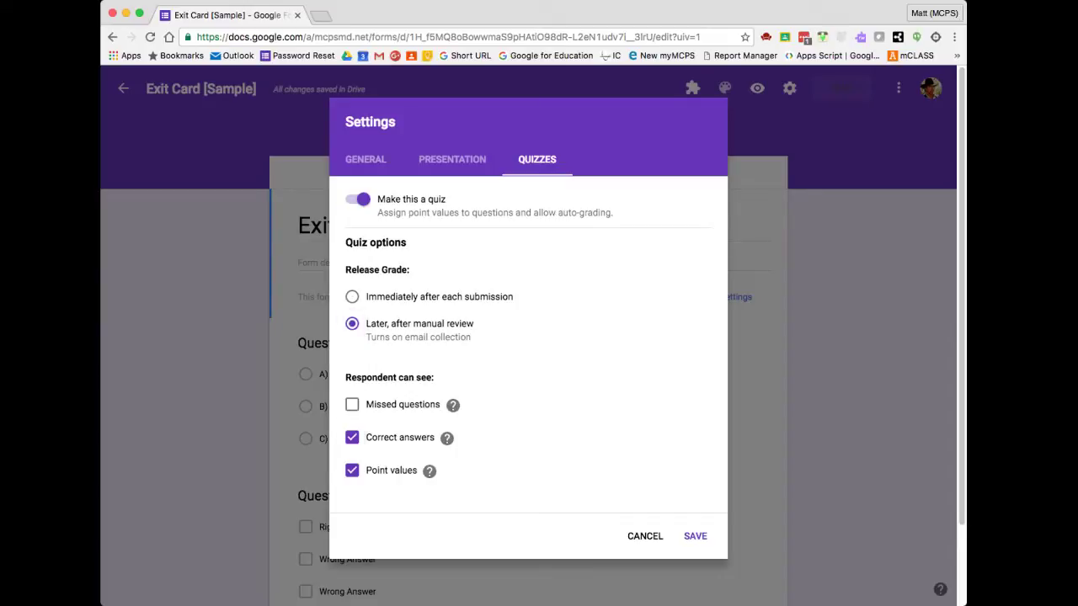
pyautogui.click(352, 437)
pyautogui.click(352, 470)
pyautogui.click(696, 536)
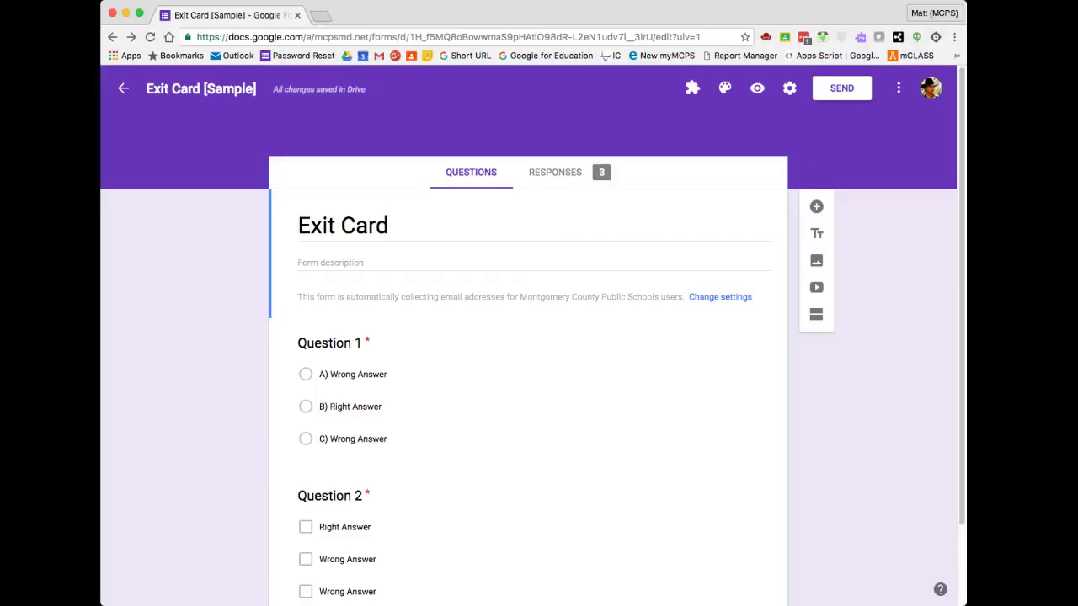
# Step: Mark "B) Right Answer" as the correct answer in Question 1's answer key and return to the question
pyautogui.click(350, 407)
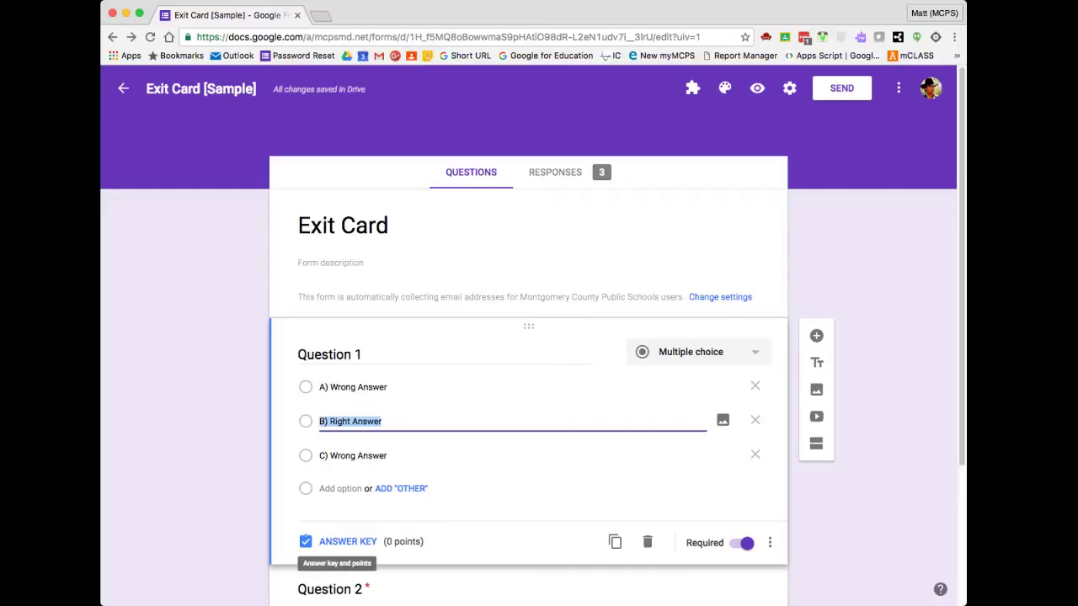
pyautogui.click(341, 541)
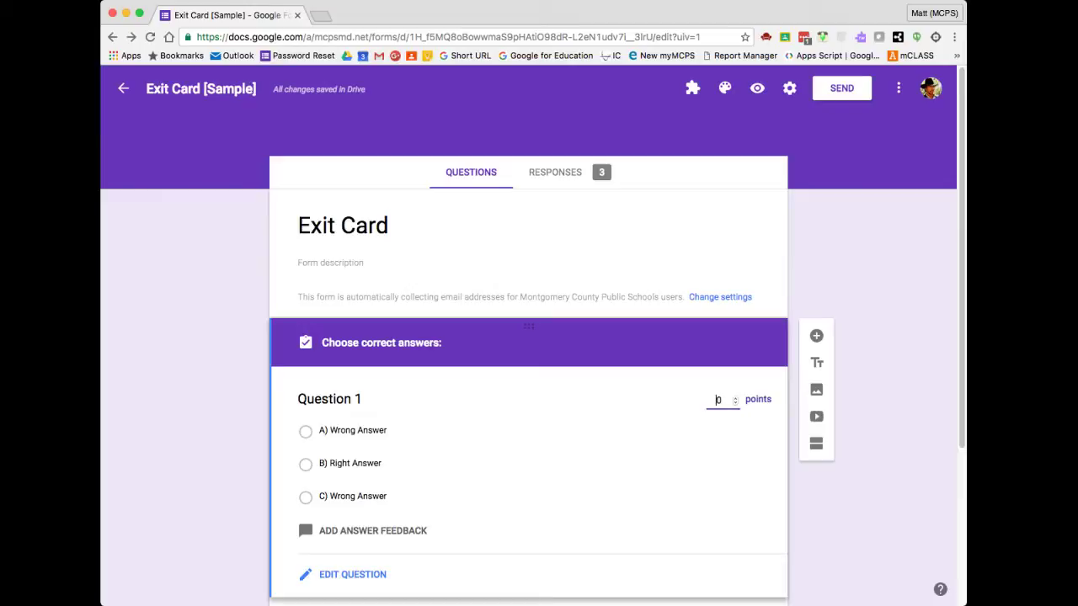
pyautogui.click(305, 464)
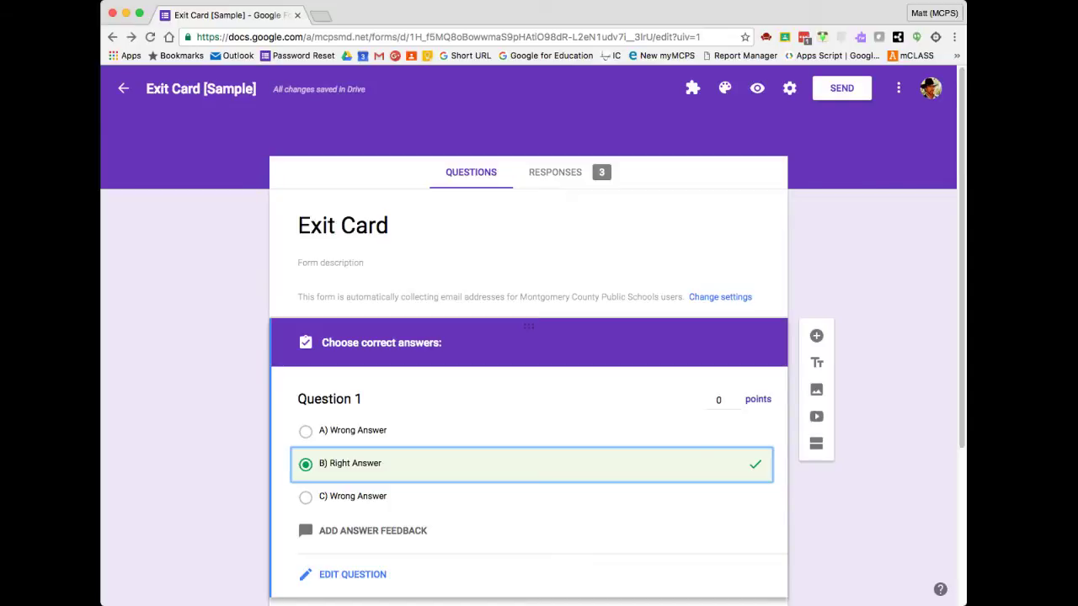
pyautogui.click(373, 531)
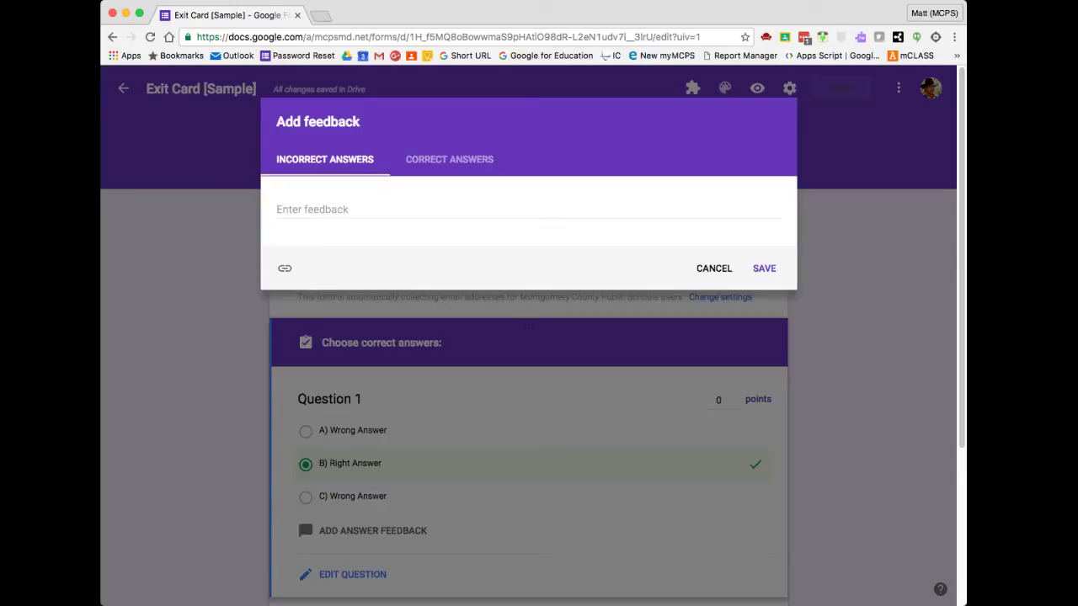
pyautogui.click(714, 268)
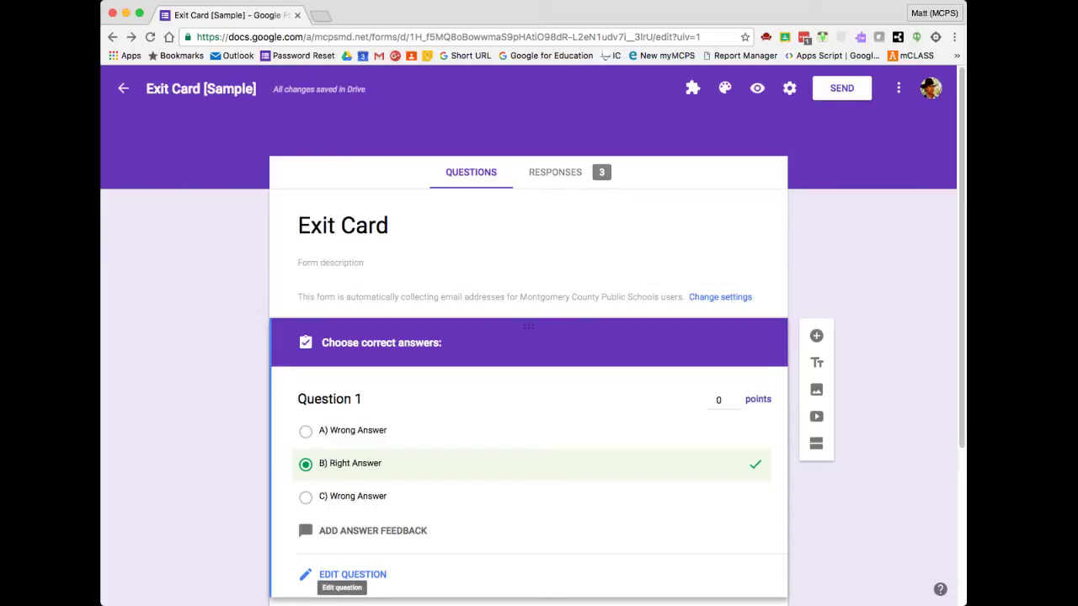
pyautogui.click(352, 574)
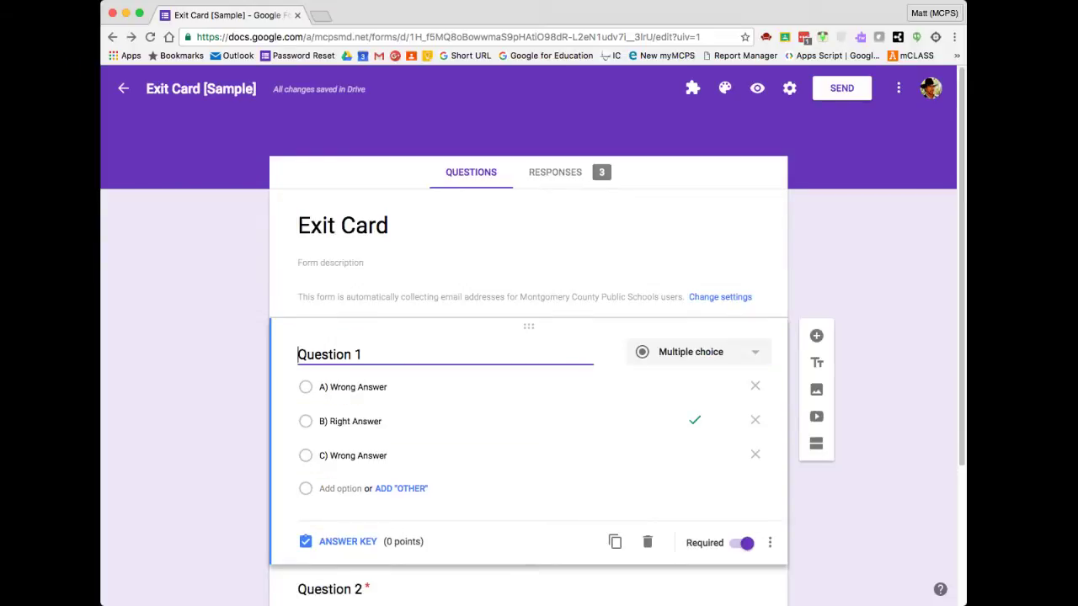
# Step: Mark both "Right Answer" options as correct in Question 2's answer key and return to the question
pyautogui.scroll(-3, 529, 379)
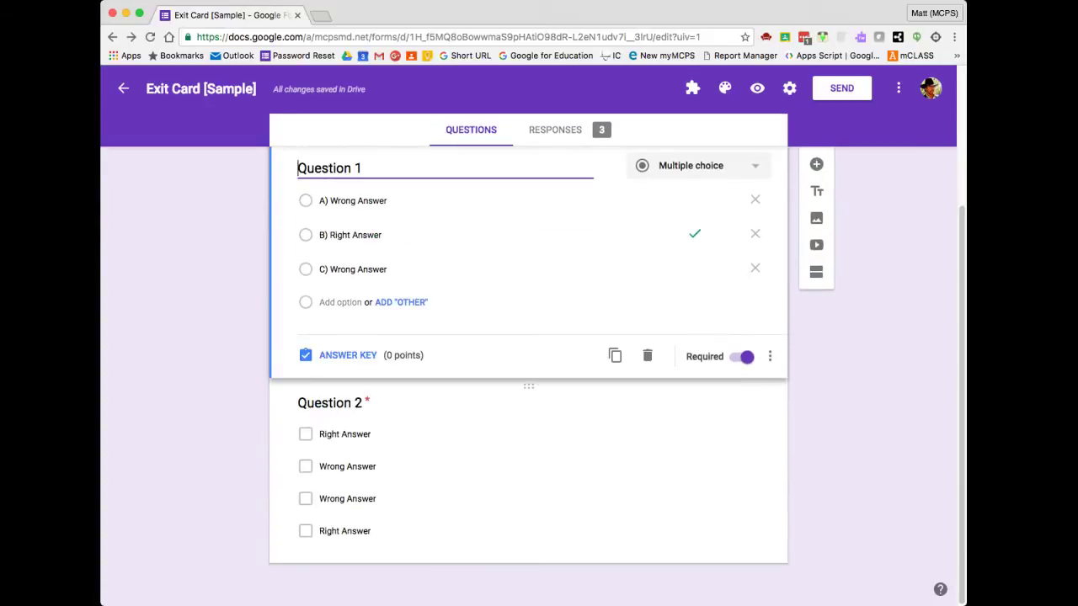
pyautogui.click(505, 466)
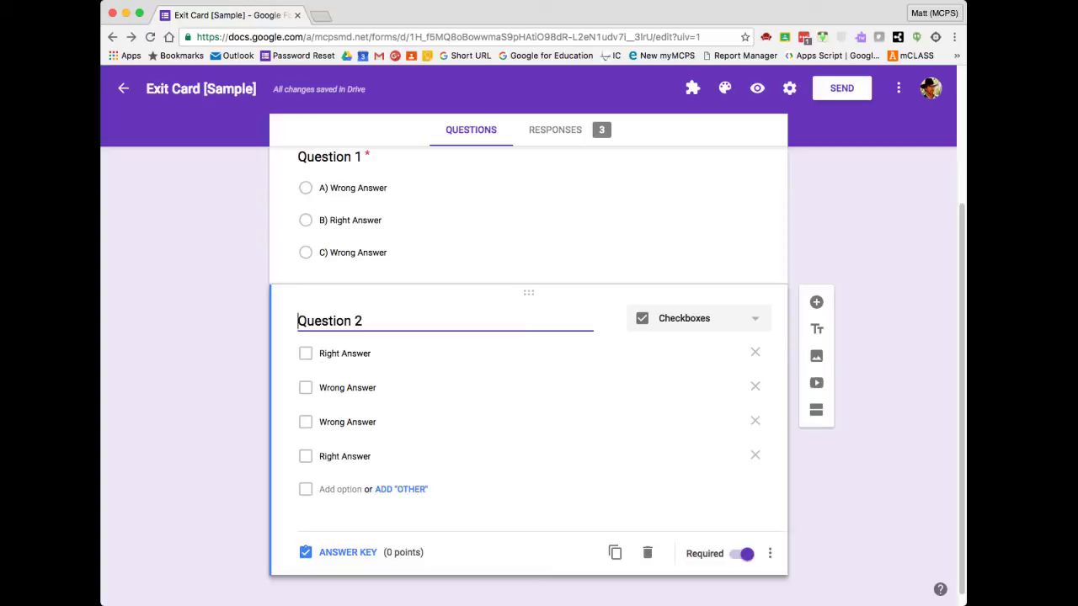
pyautogui.click(347, 552)
pyautogui.click(344, 410)
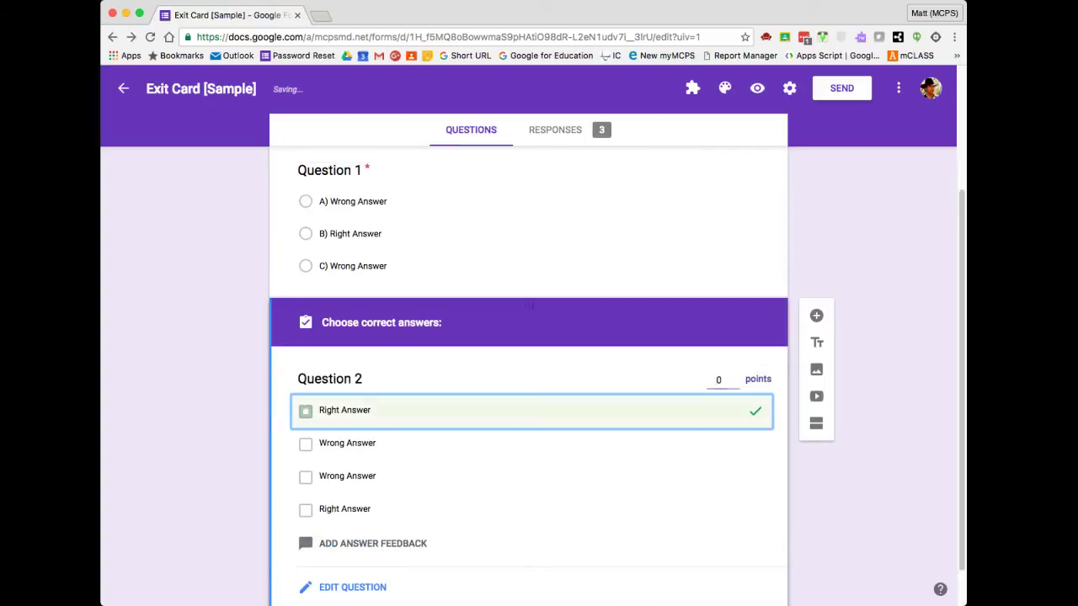
pyautogui.click(305, 511)
pyautogui.scroll(-1, 305, 510)
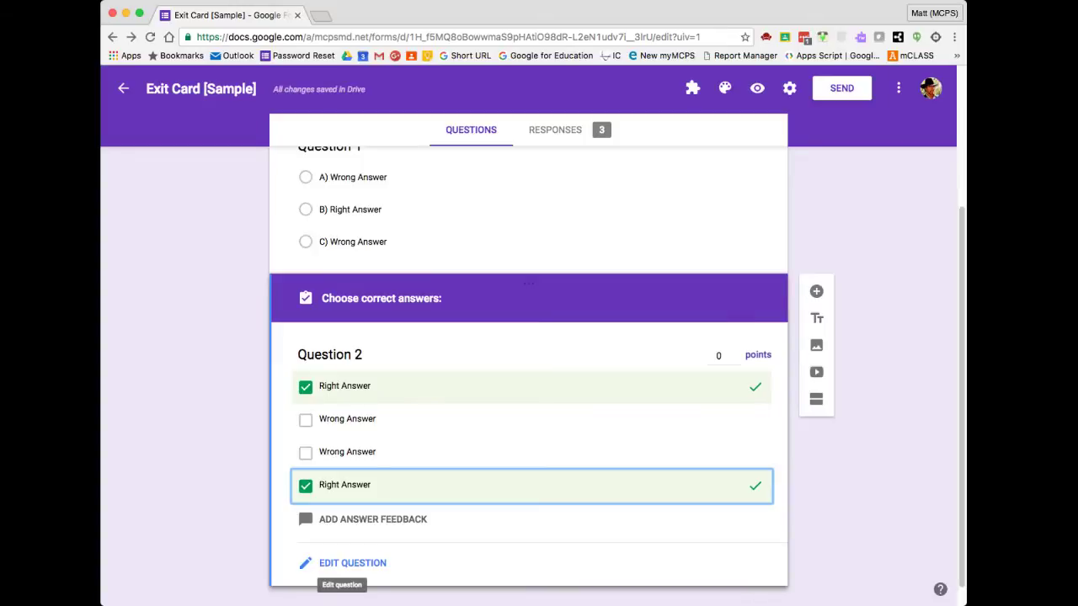
pyautogui.click(347, 563)
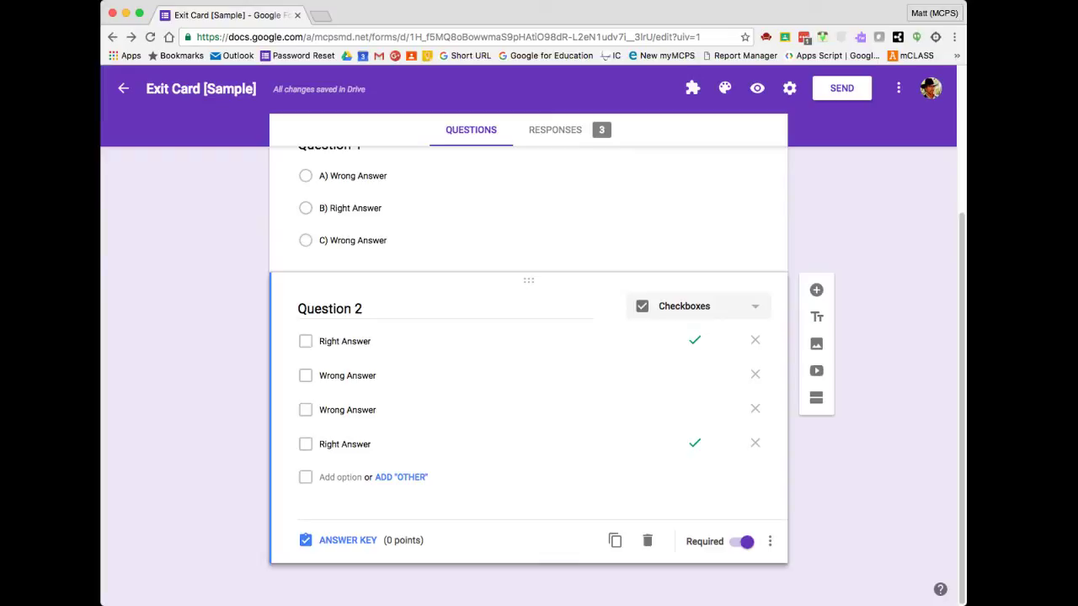
# Step: Examine the response summary, including the insights, the scores table and the answer charts for both questions
pyautogui.click(555, 130)
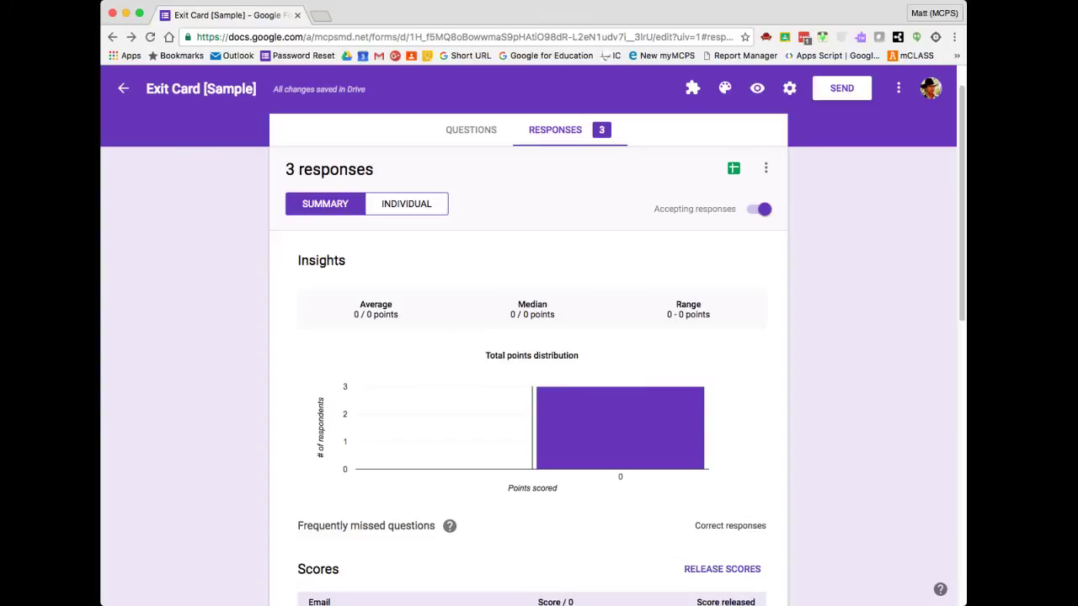
pyautogui.scroll(-10, 539, 370)
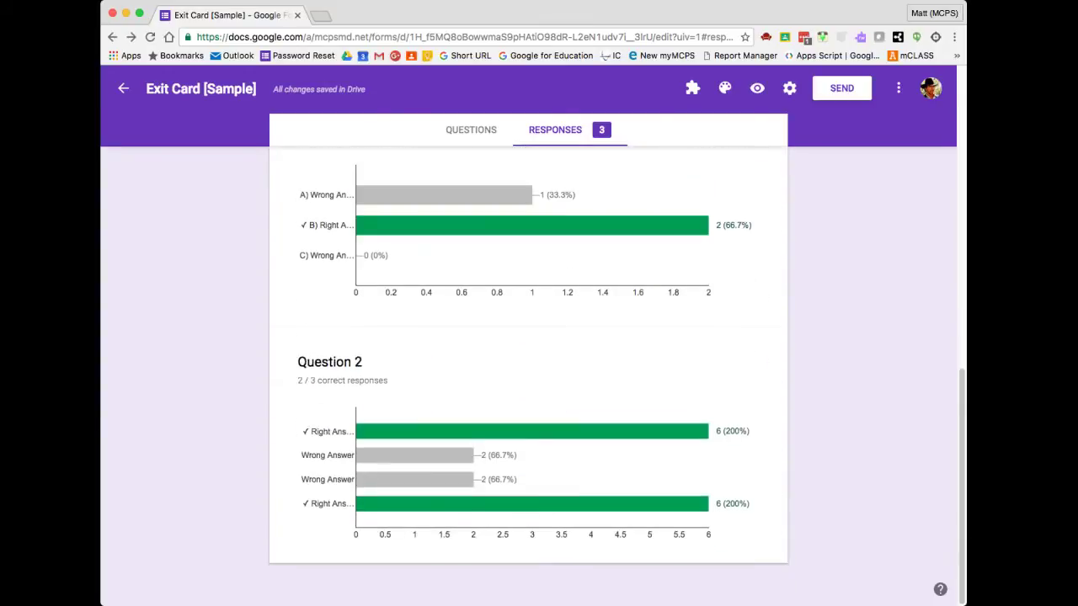
pyautogui.scroll(3, 703, 476)
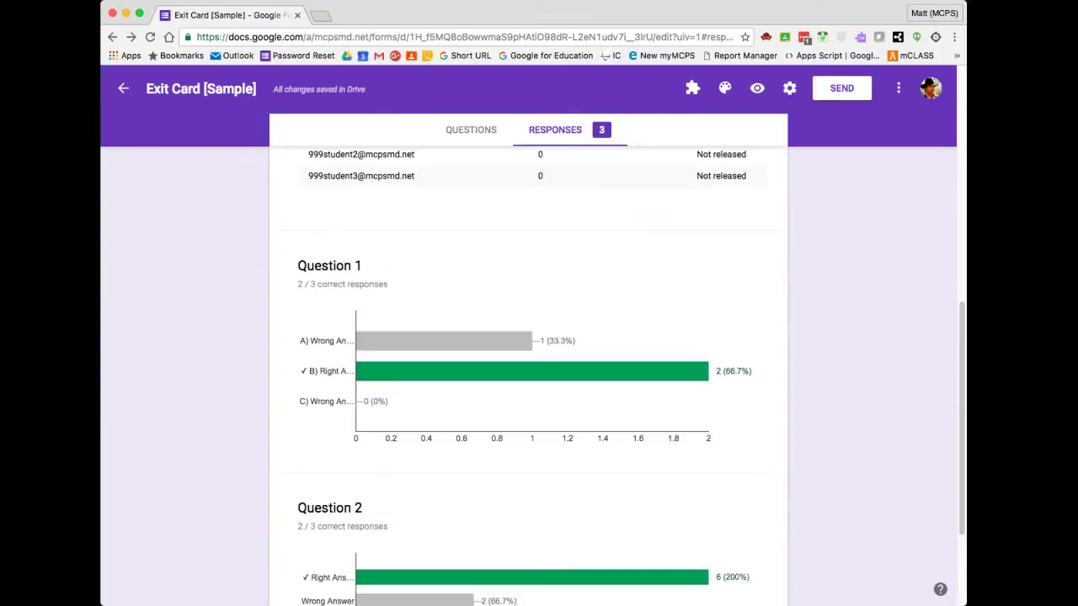
pyautogui.scroll(2, 539, 371)
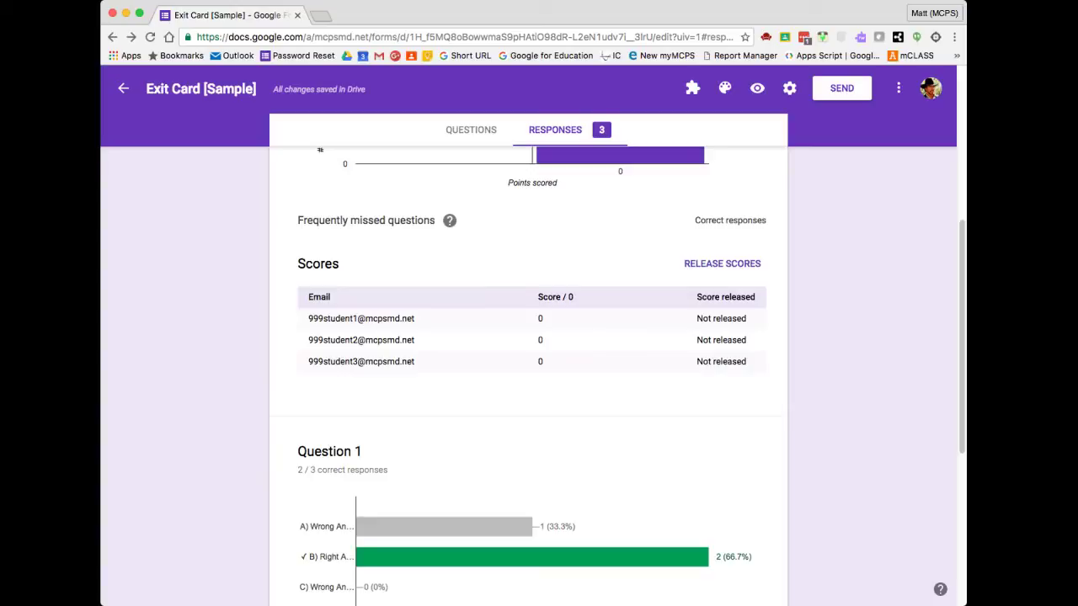
pyautogui.scroll(5, 538, 371)
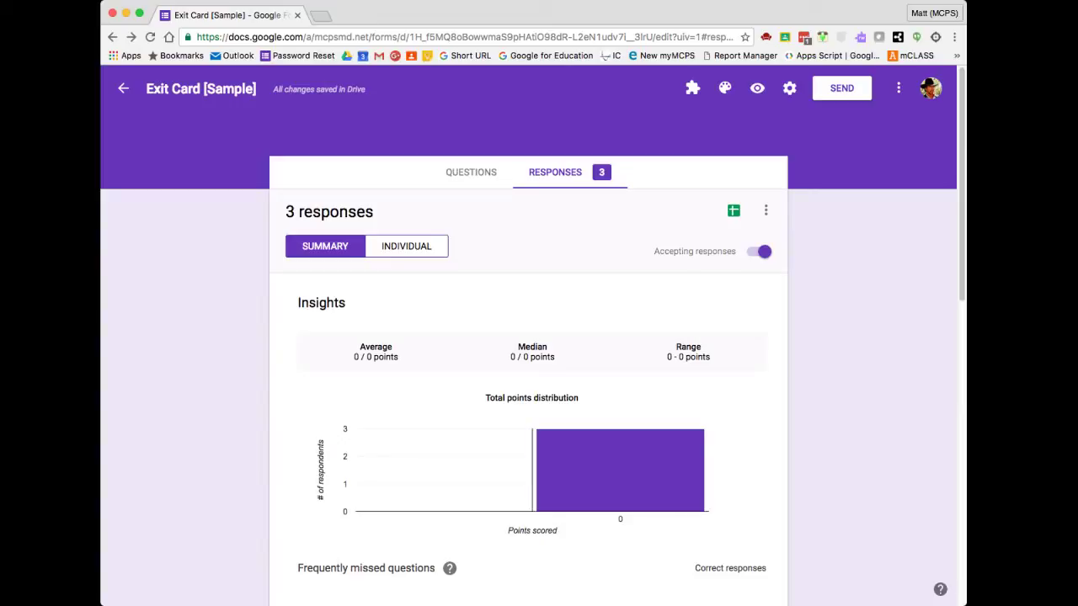
# Step: Add the individual feedback "I'm wondering if you were thinking about..." to Question 1 in the first student's response
pyautogui.click(406, 246)
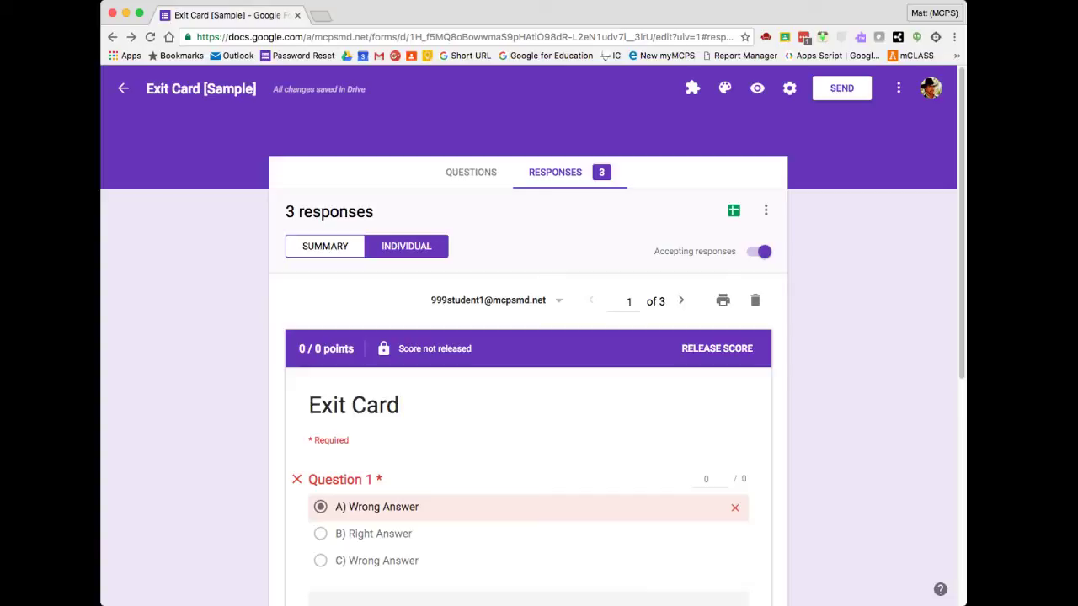
pyautogui.scroll(-4, 528, 379)
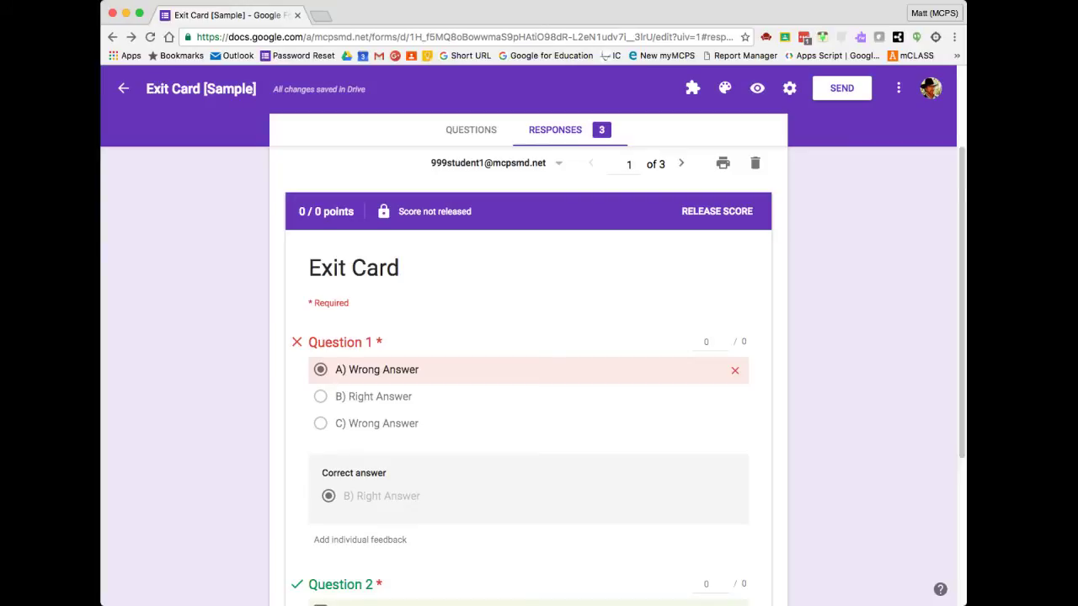
pyautogui.scroll(-3, 528, 376)
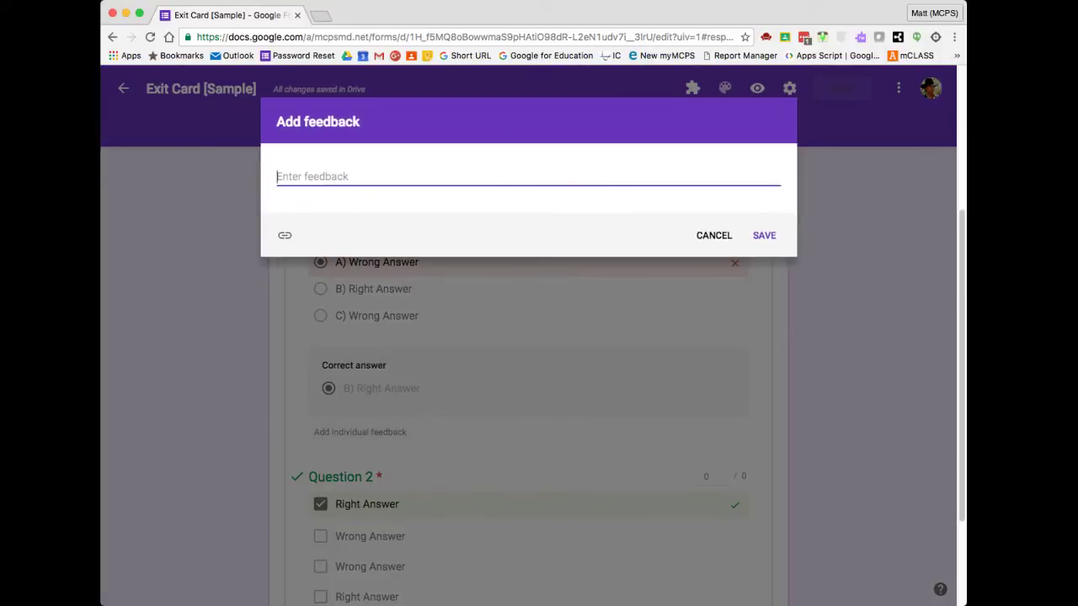
pyautogui.write("I'm wondering if you were thinking abou")
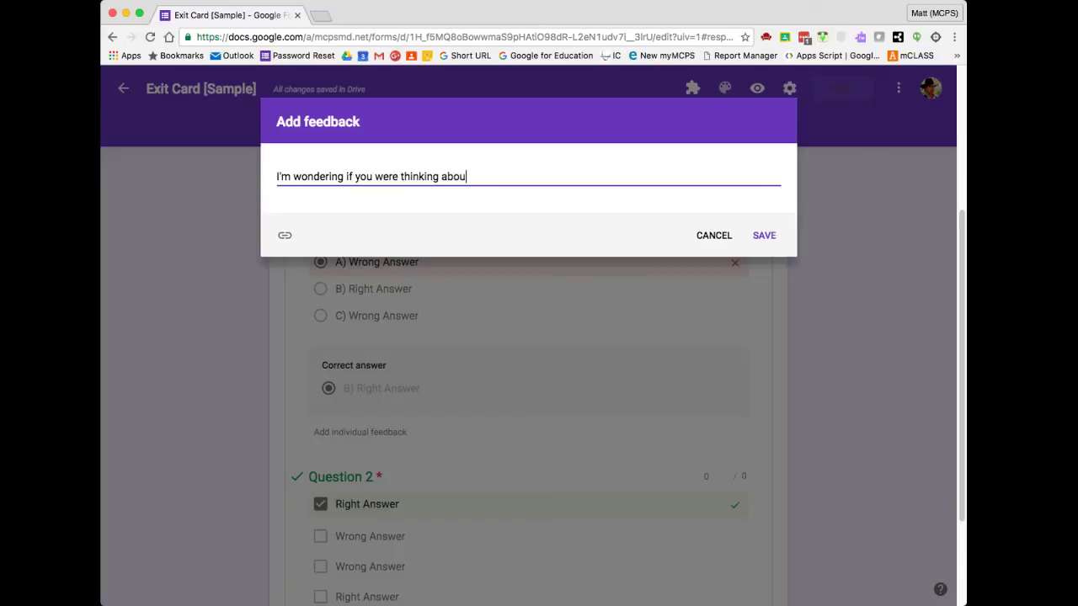
pyautogui.write('t...')
pyautogui.click(764, 235)
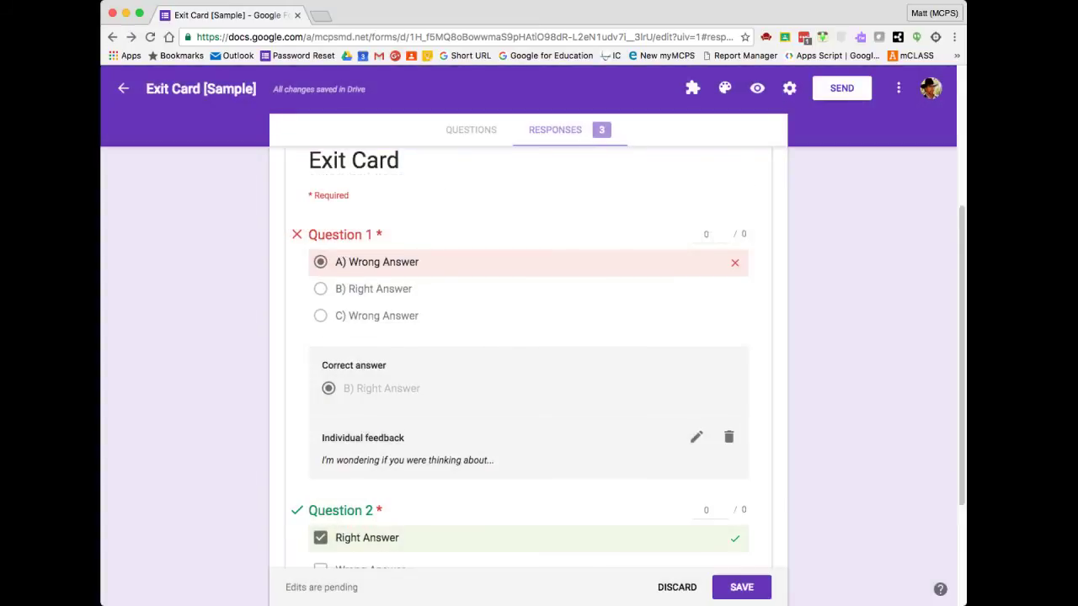
# Step: Add the individual feedback "Way to go but don't forget about..." to Question 2 and save the pending edits to the response
pyautogui.scroll(-3, 529, 353)
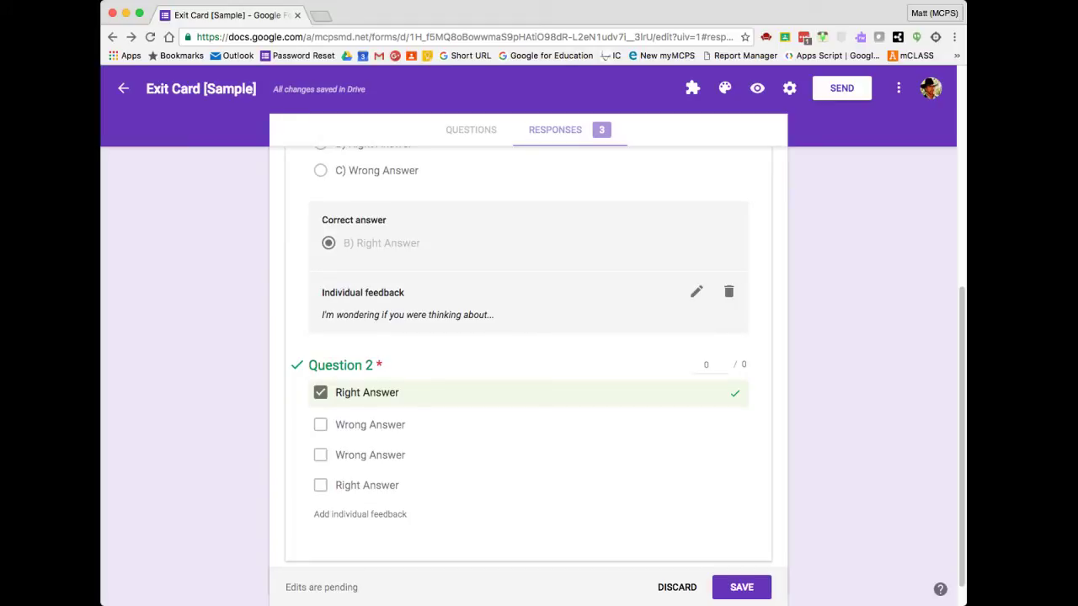
pyautogui.click(360, 513)
pyautogui.write('Way to ')
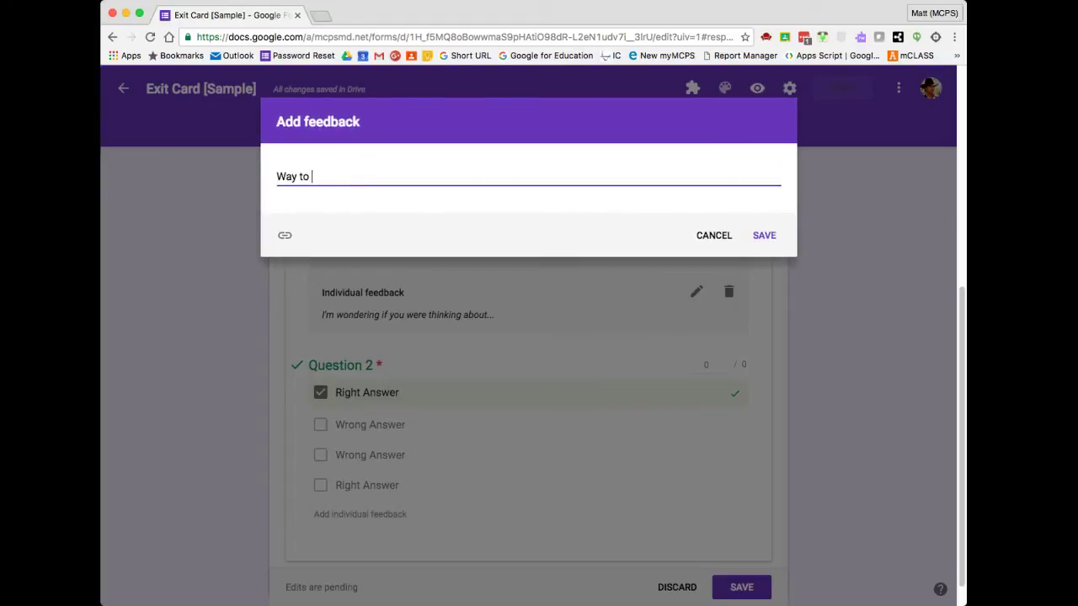
pyautogui.write('go but don')
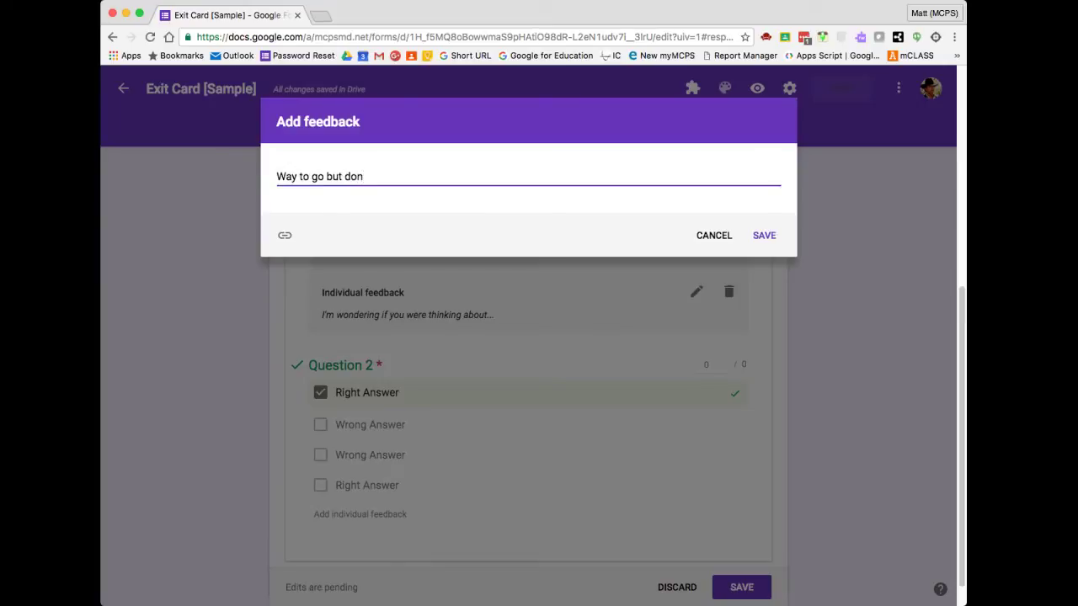
pyautogui.write("'t forget about...")
pyautogui.click(764, 235)
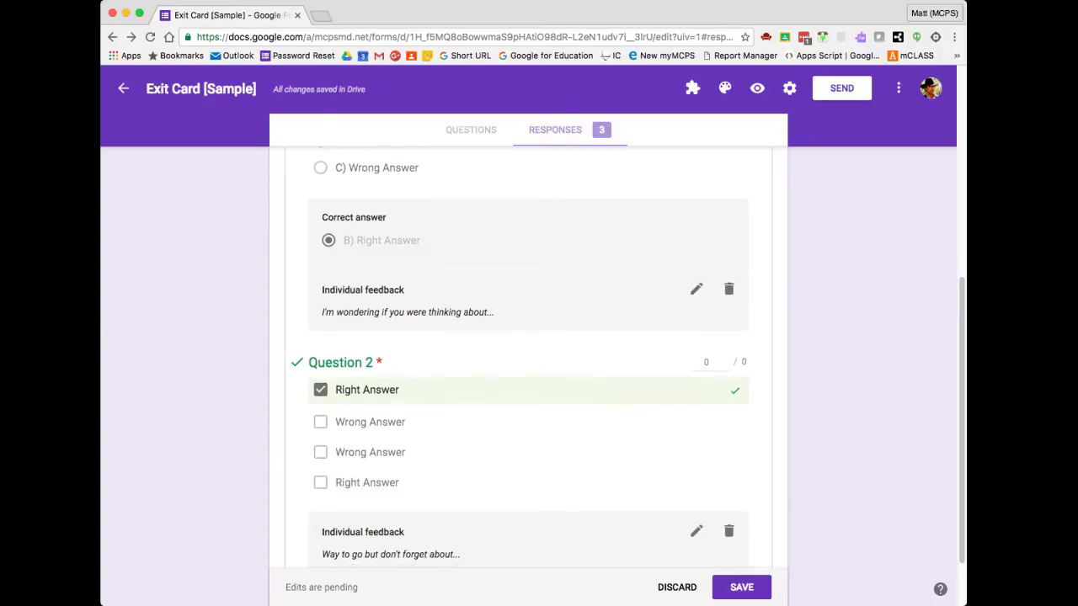
pyautogui.click(741, 587)
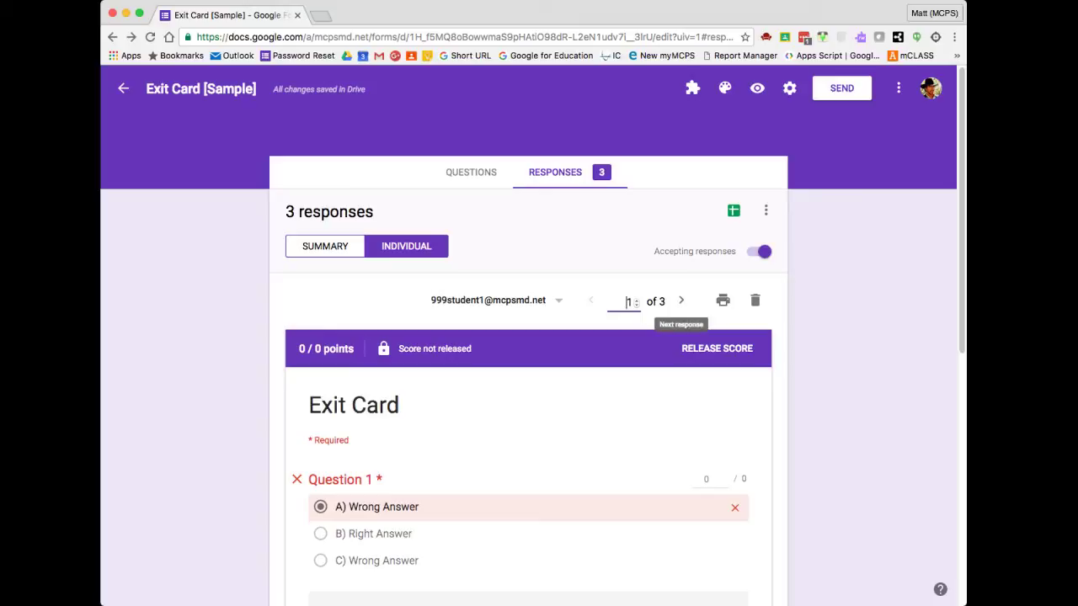
# Step: Go to the second individual response and view the list of respondents
pyautogui.click(681, 301)
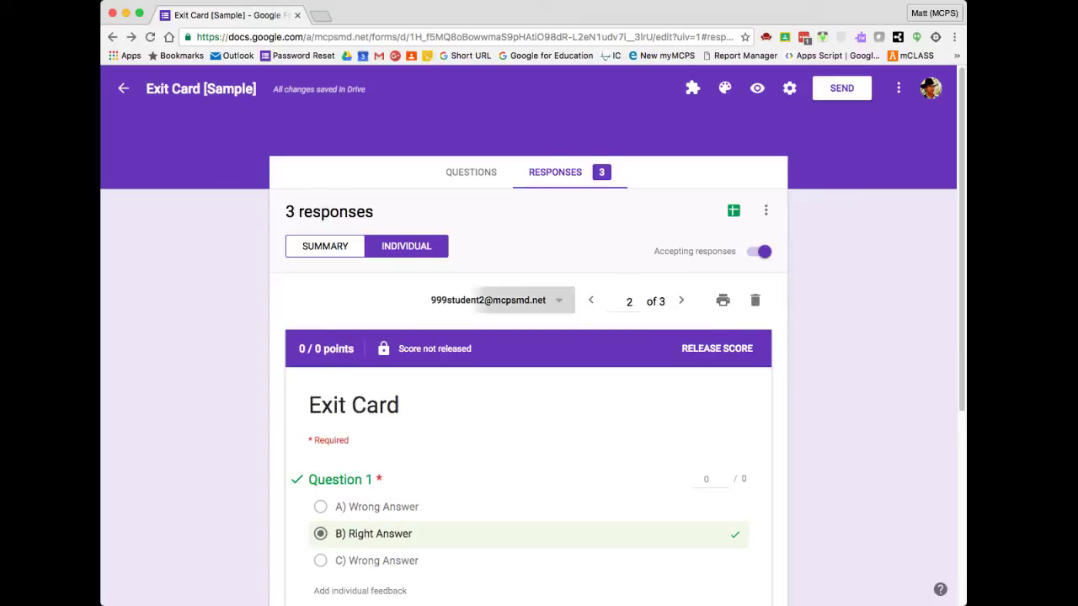
pyautogui.click(531, 300)
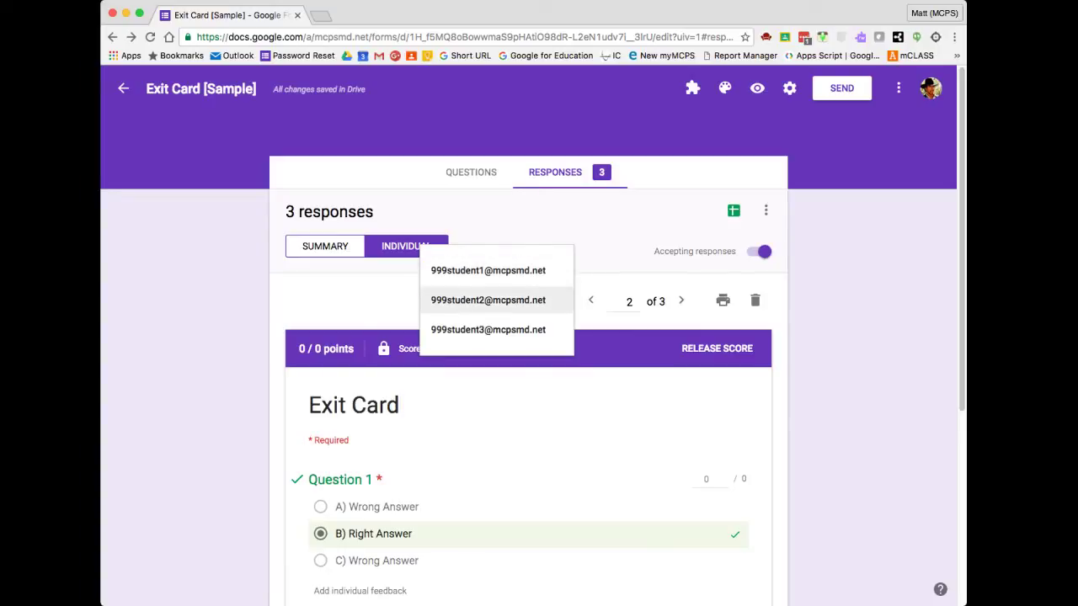
pyautogui.press('Escape')
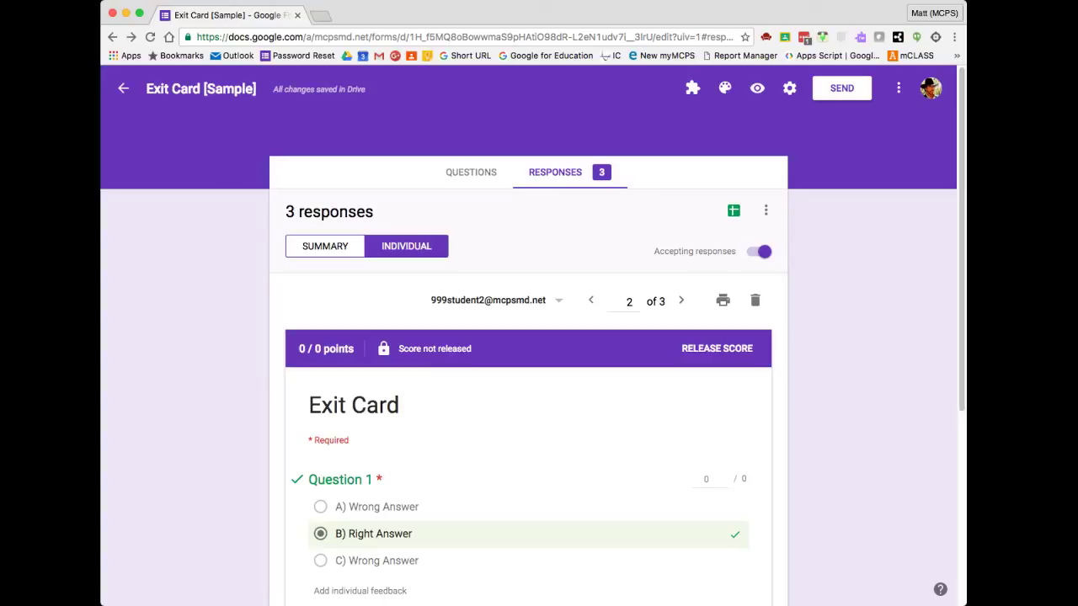
# Step: Try to release the scores by email to all three students, without a message
pyautogui.click(717, 348)
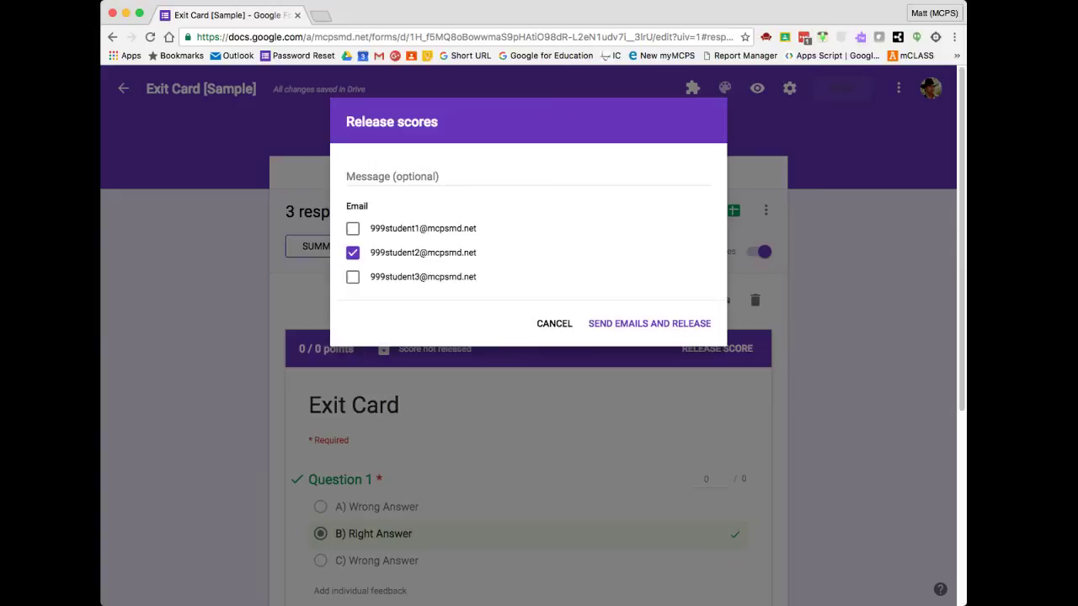
pyautogui.click(352, 228)
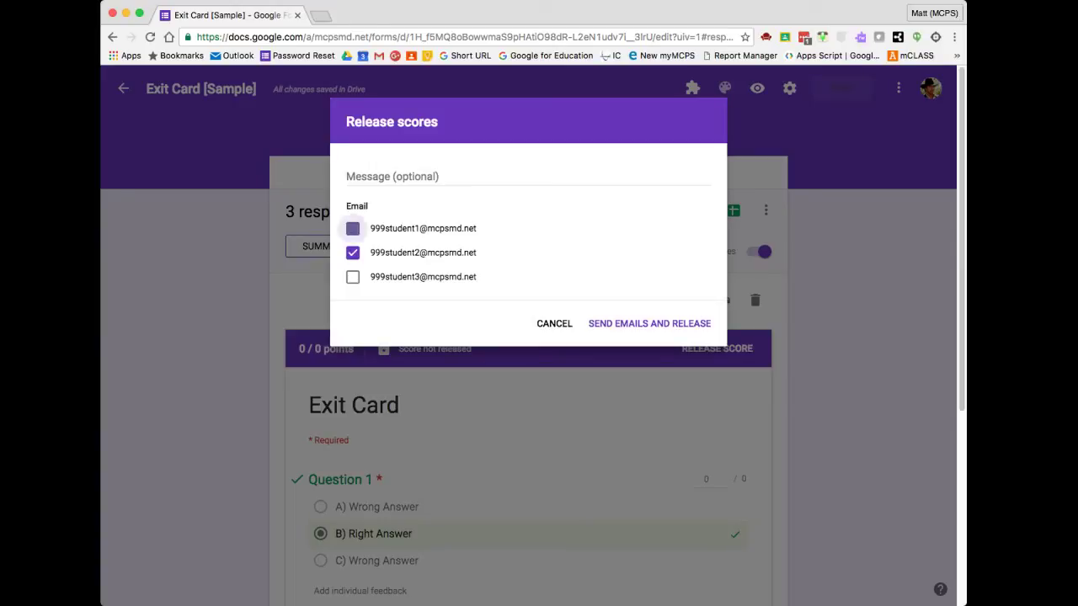
pyautogui.click(352, 277)
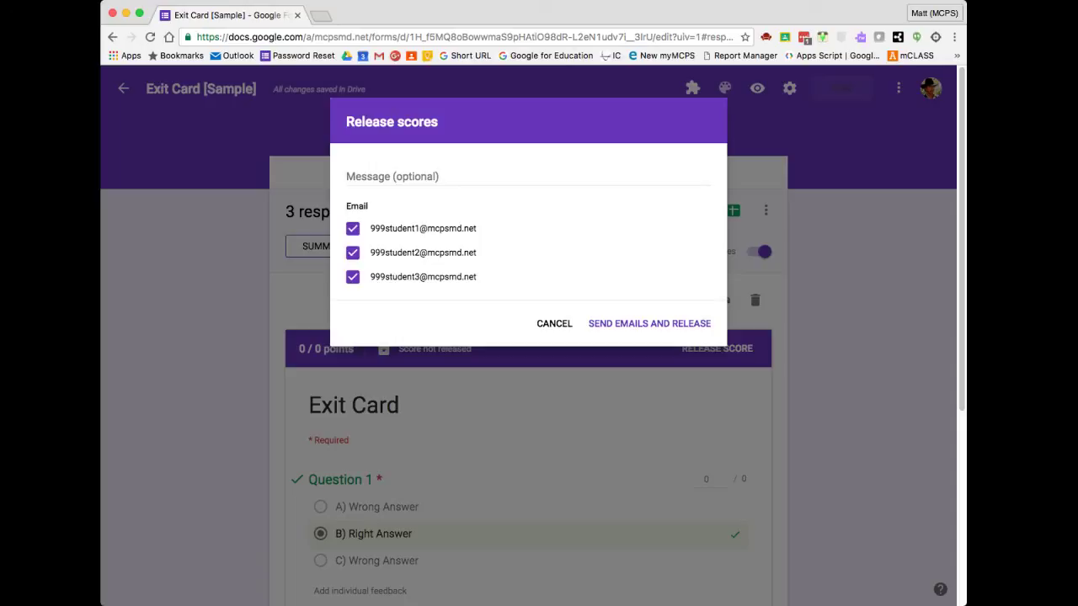
pyautogui.click(650, 323)
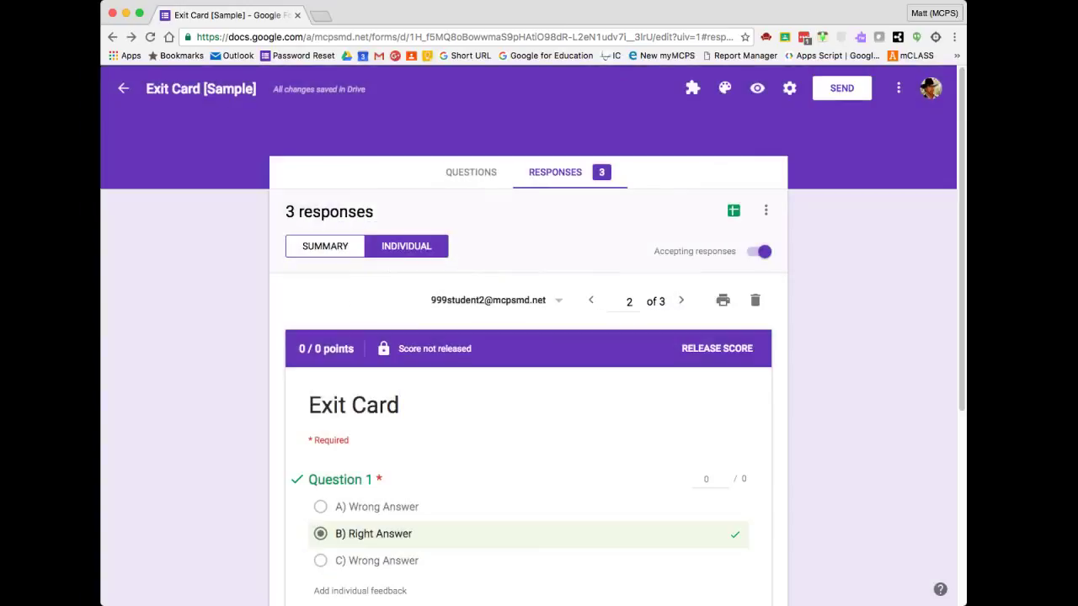
pyautogui.scroll(-2, 528, 379)
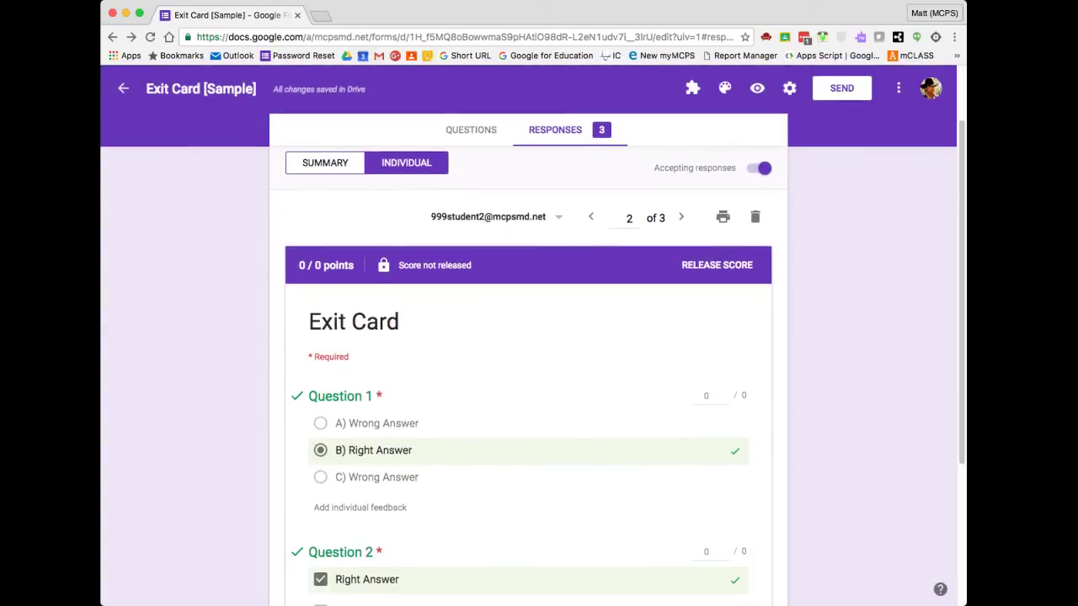